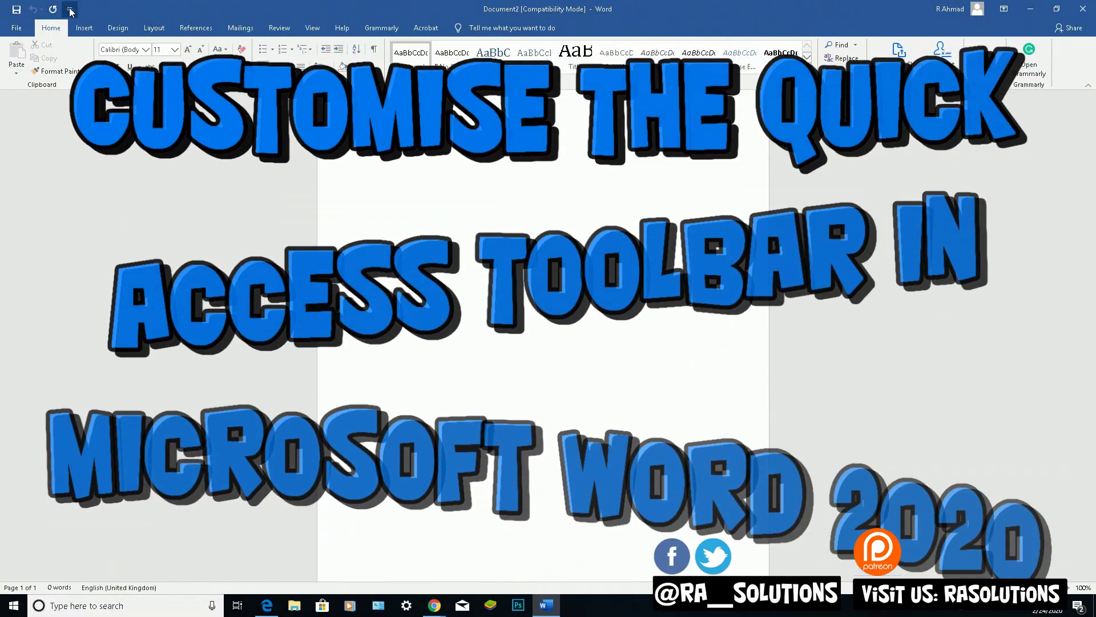
Preview the Quick Access Toolbar customisation list and the File backstage view without changing anything
left_click(69, 9)
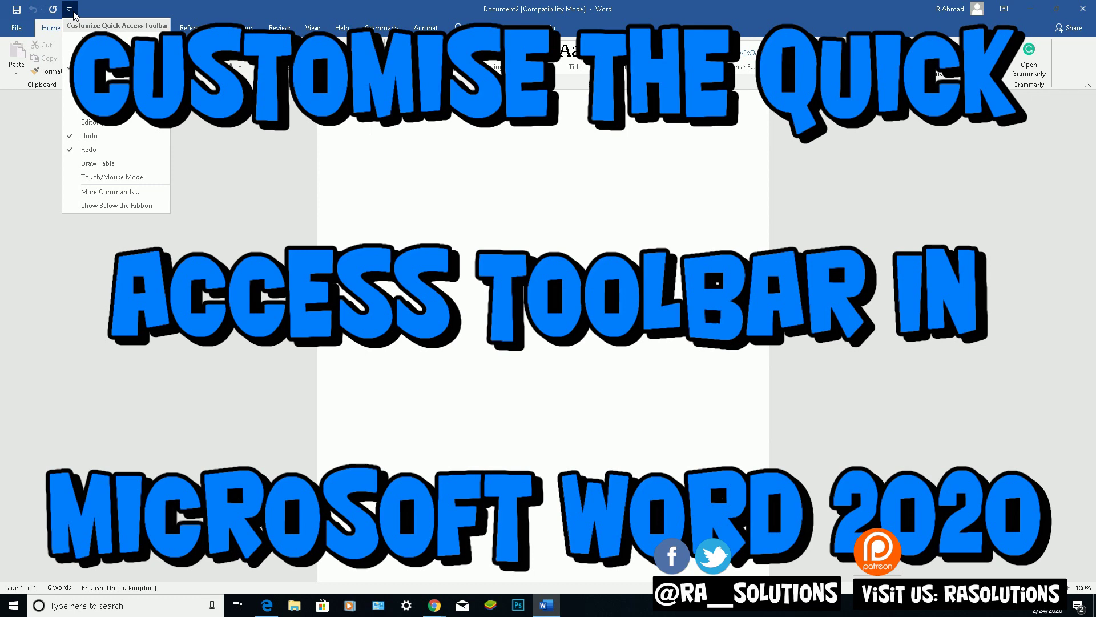
left_click(200, 204)
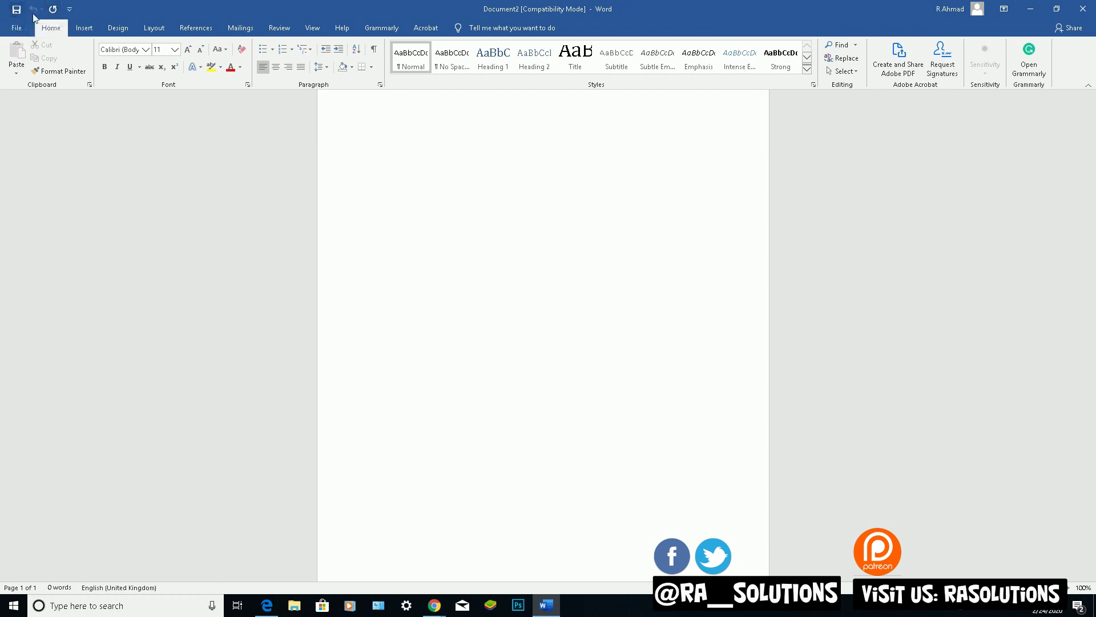
left_click(16, 28)
left_click(35, 67)
Browse the Design, Layout, Help and Review ribbon tabs, then return to Home
left_click(123, 28)
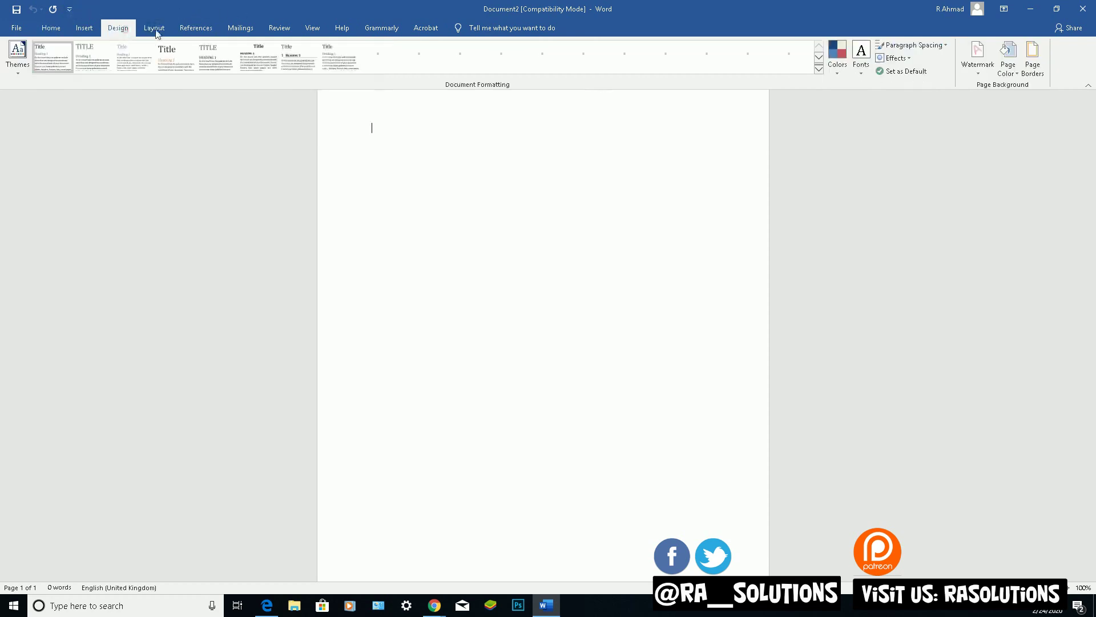
left_click(159, 29)
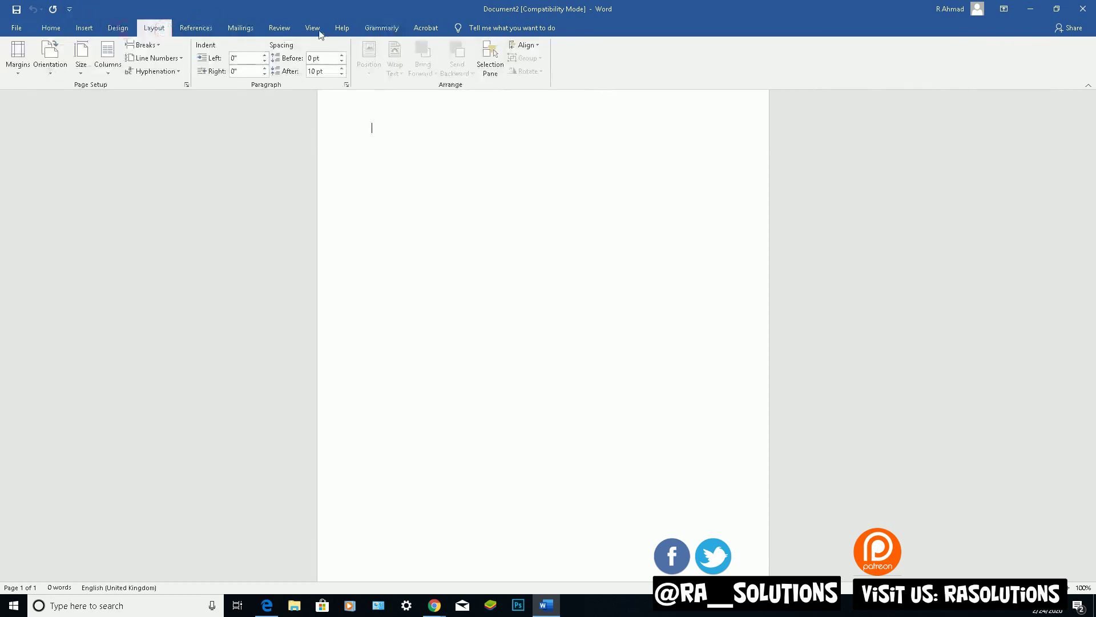
left_click(341, 28)
left_click(293, 32)
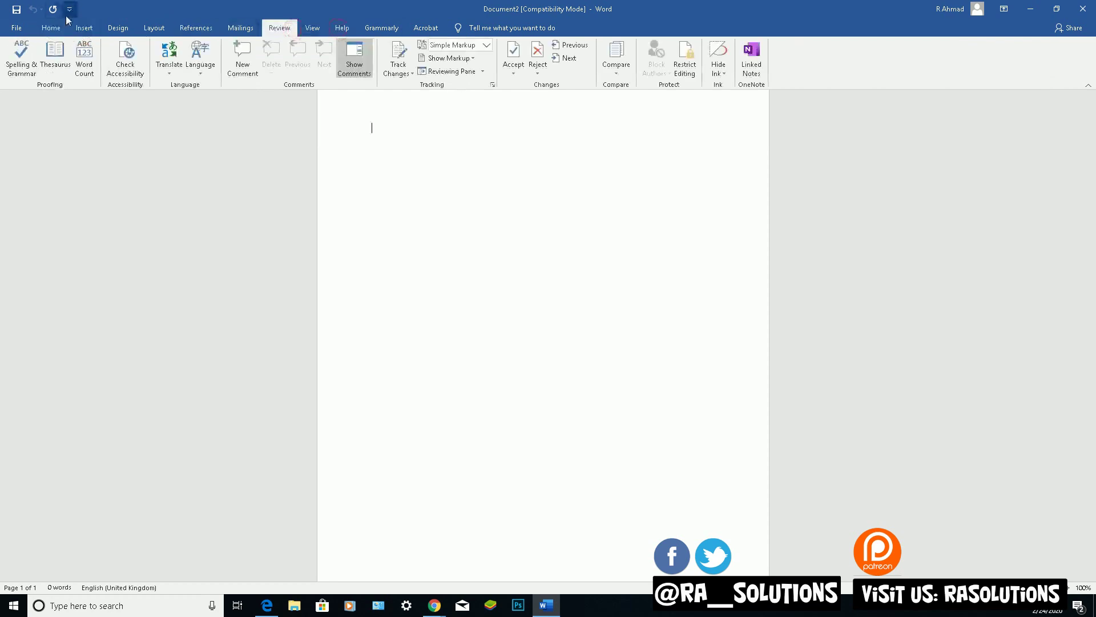
left_click(53, 30)
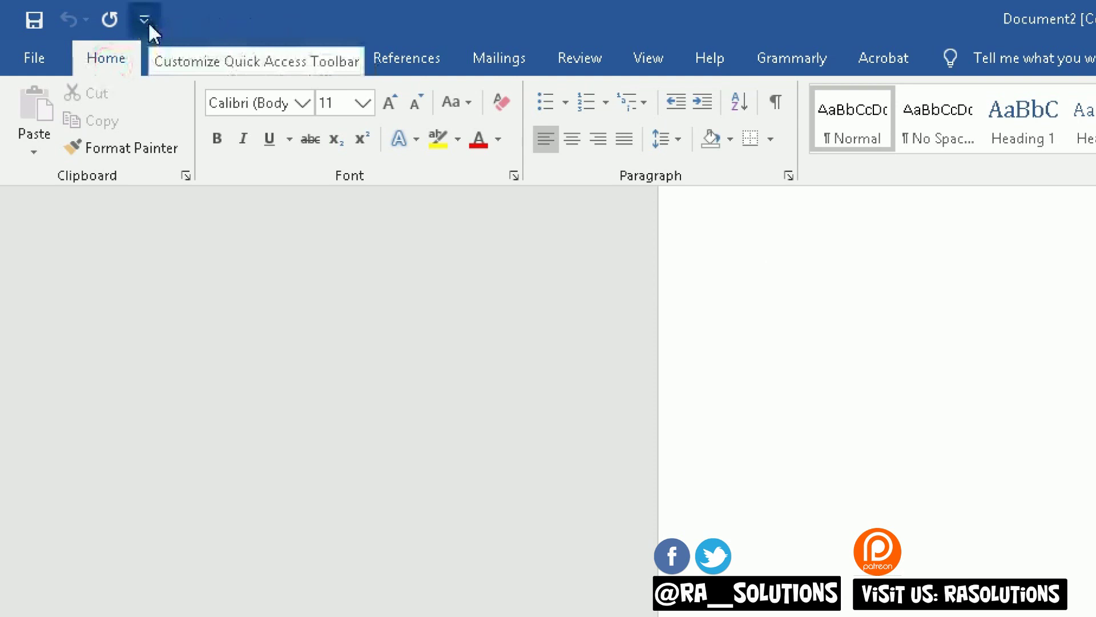
Tick Draw Table, Quick Print and Open in the Customize Quick Access Toolbar list
left_click(148, 26)
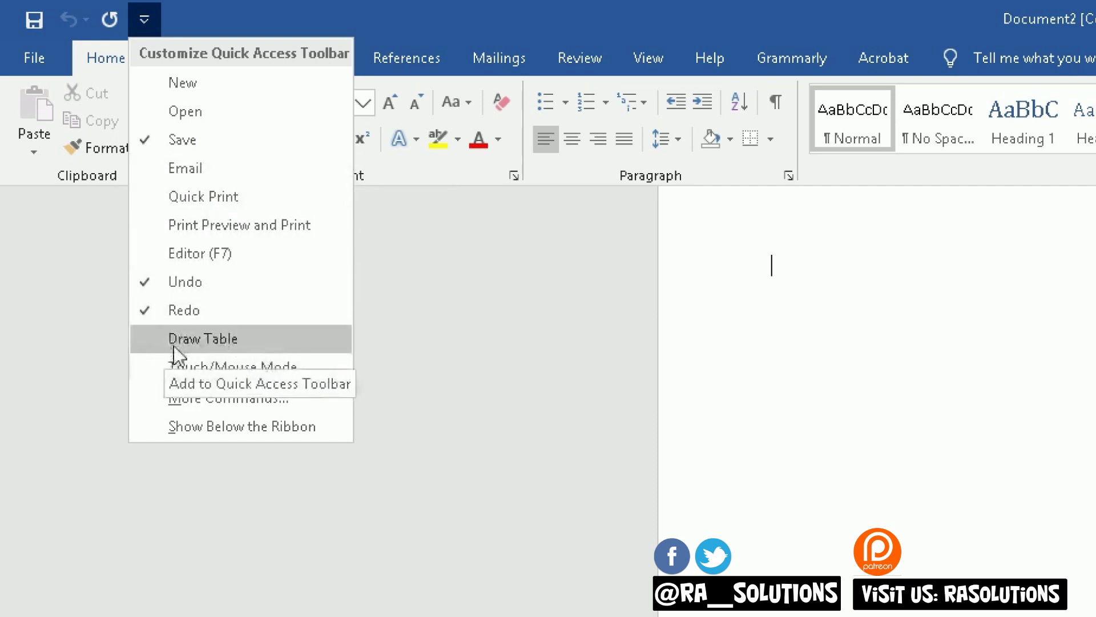
left_click(208, 344)
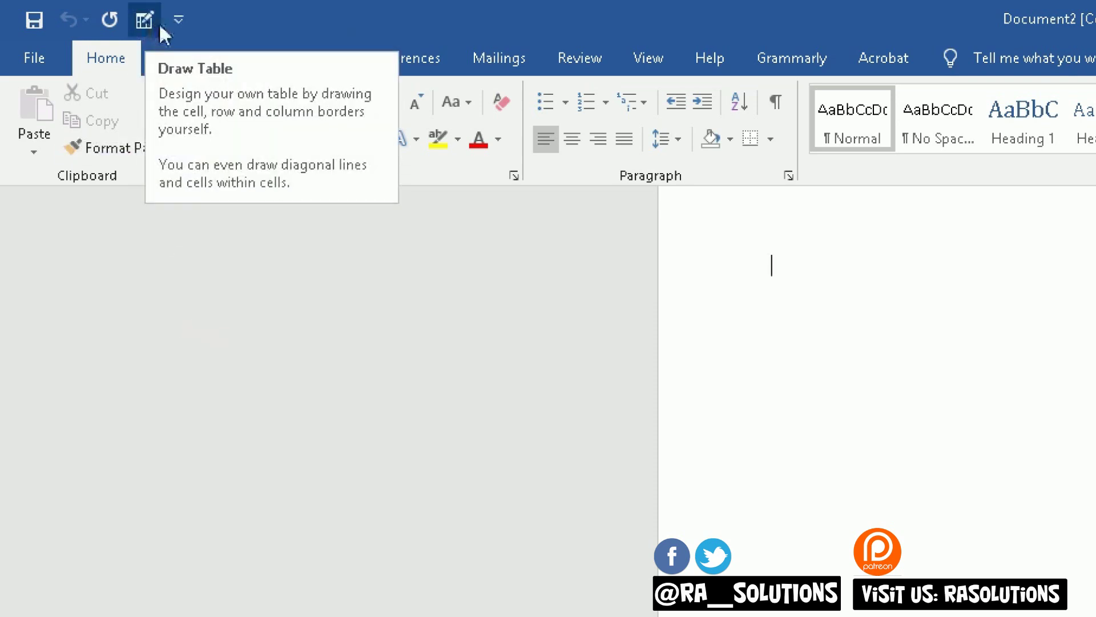
left_click(179, 20)
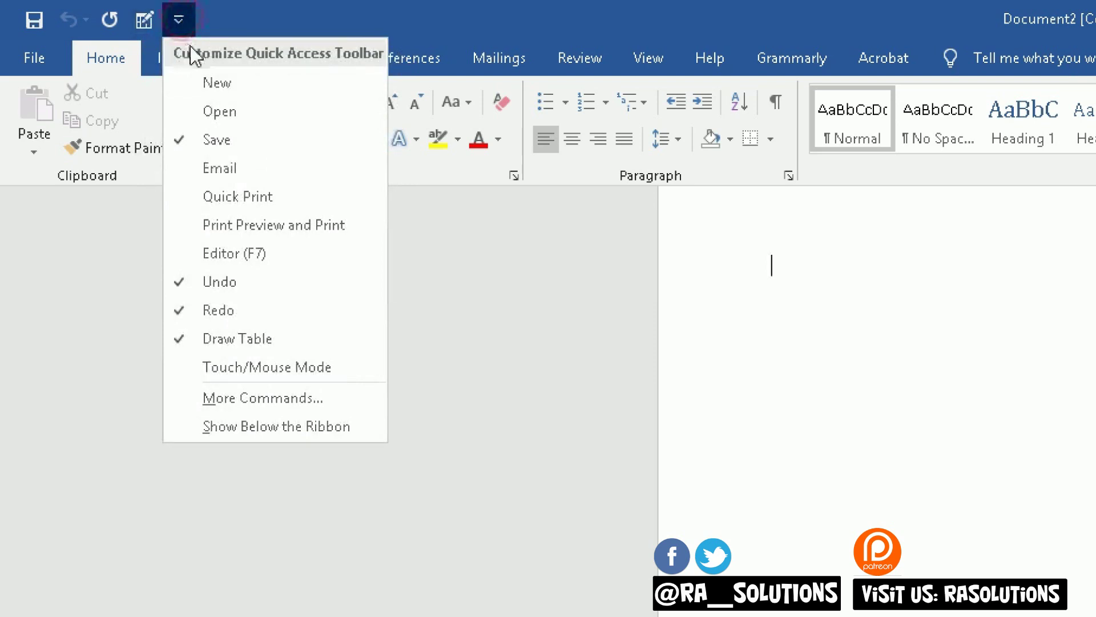
left_click(290, 197)
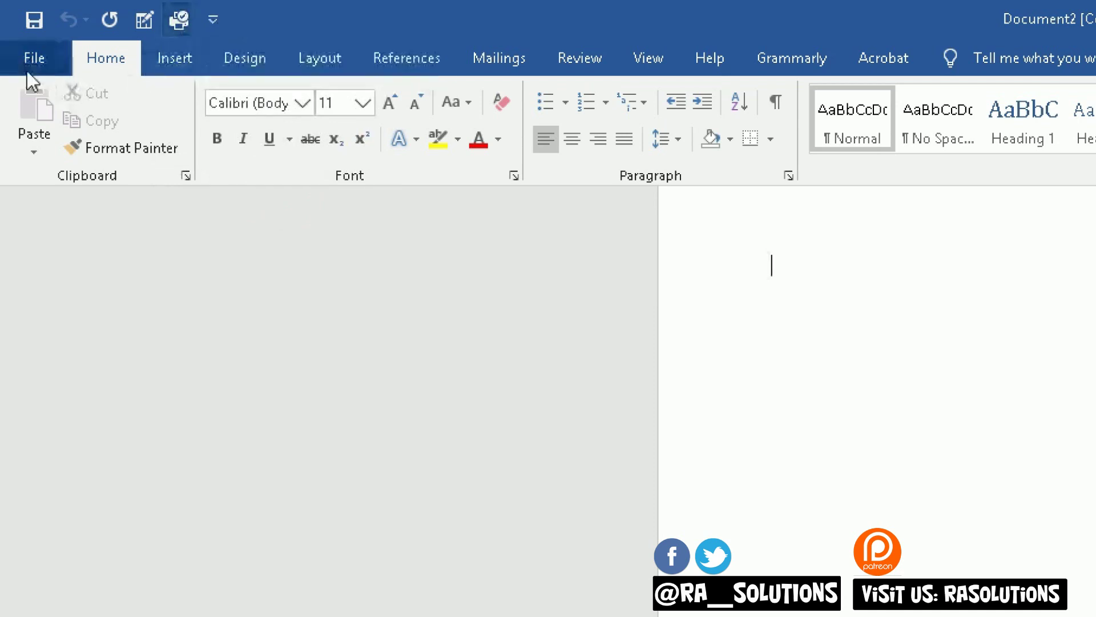
left_click(209, 20)
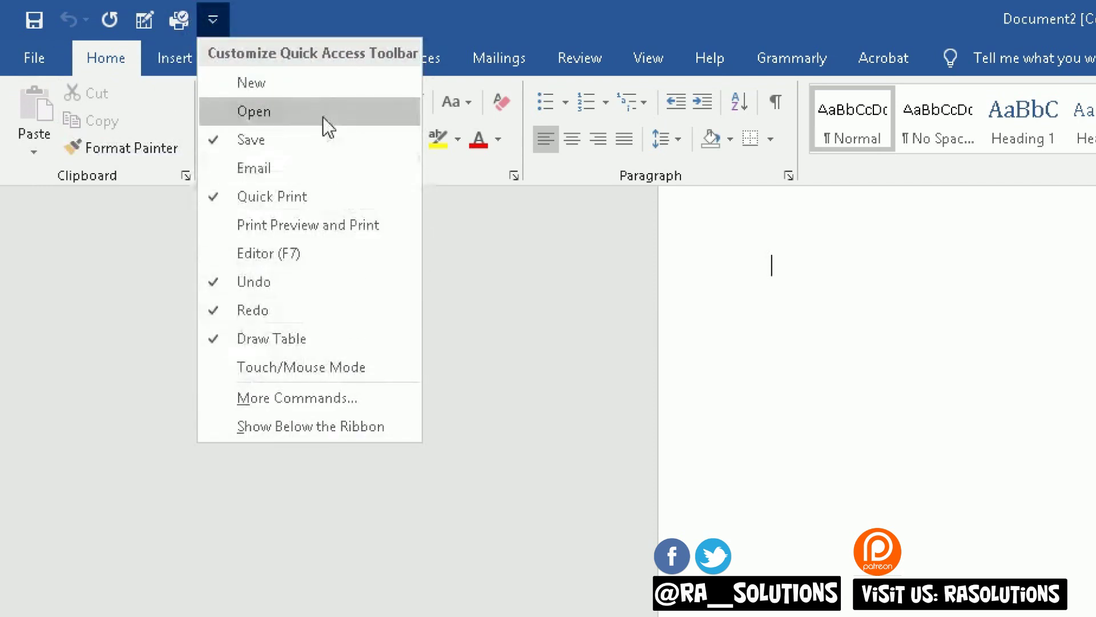
left_click(280, 108)
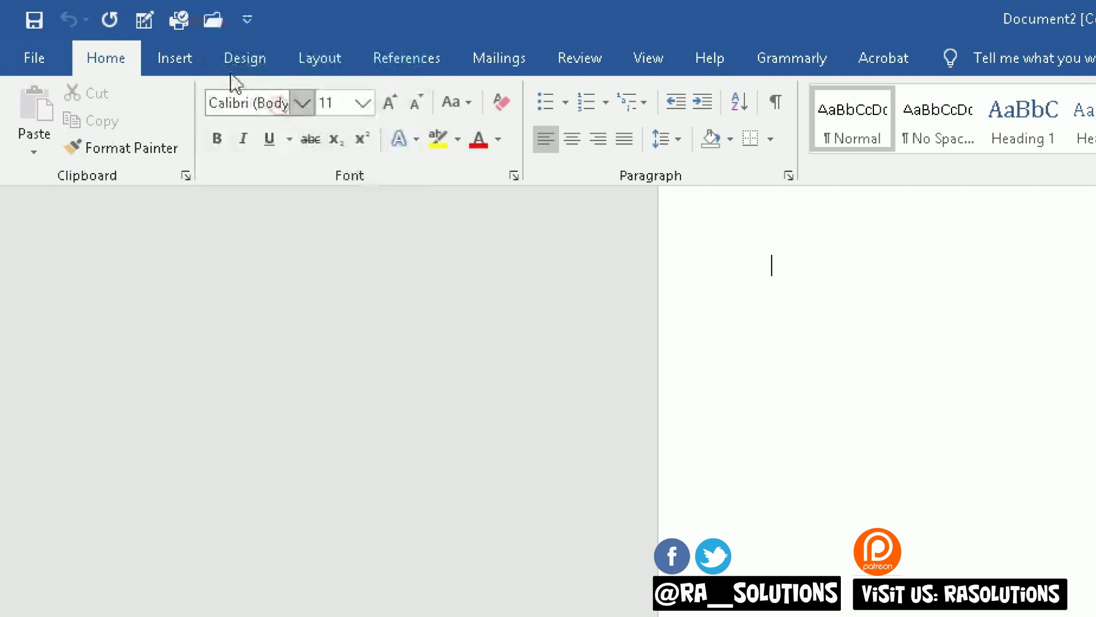
Add Shapes from Popular Commands in Word Options' Quick Access Toolbar page and confirm with OK
left_click(249, 22)
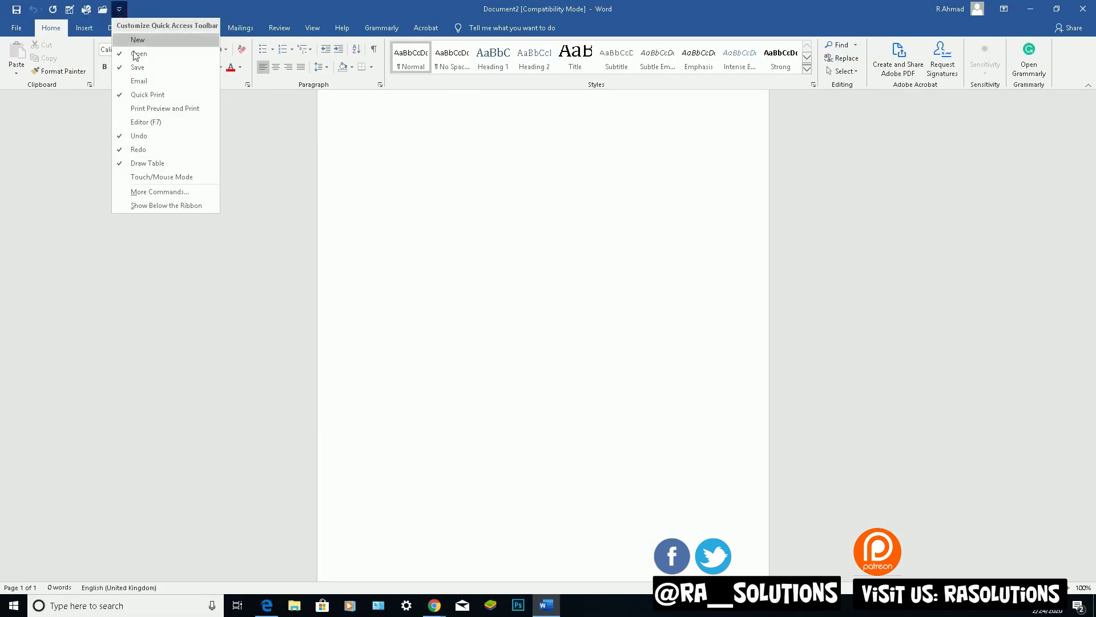
left_click(150, 192)
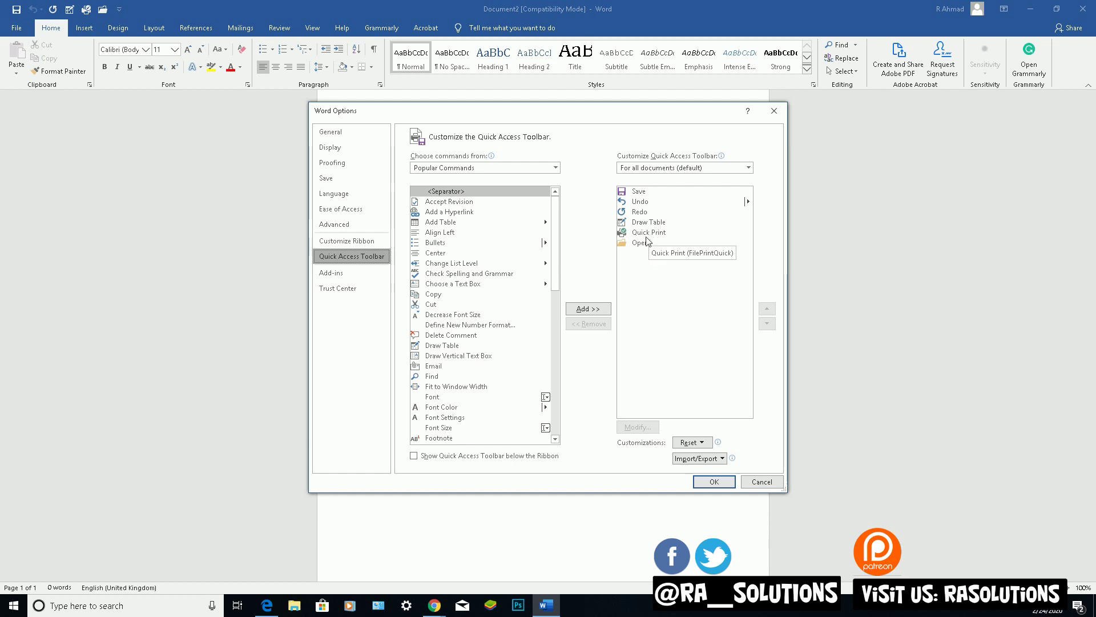
left_click_drag(556, 238, 555, 394)
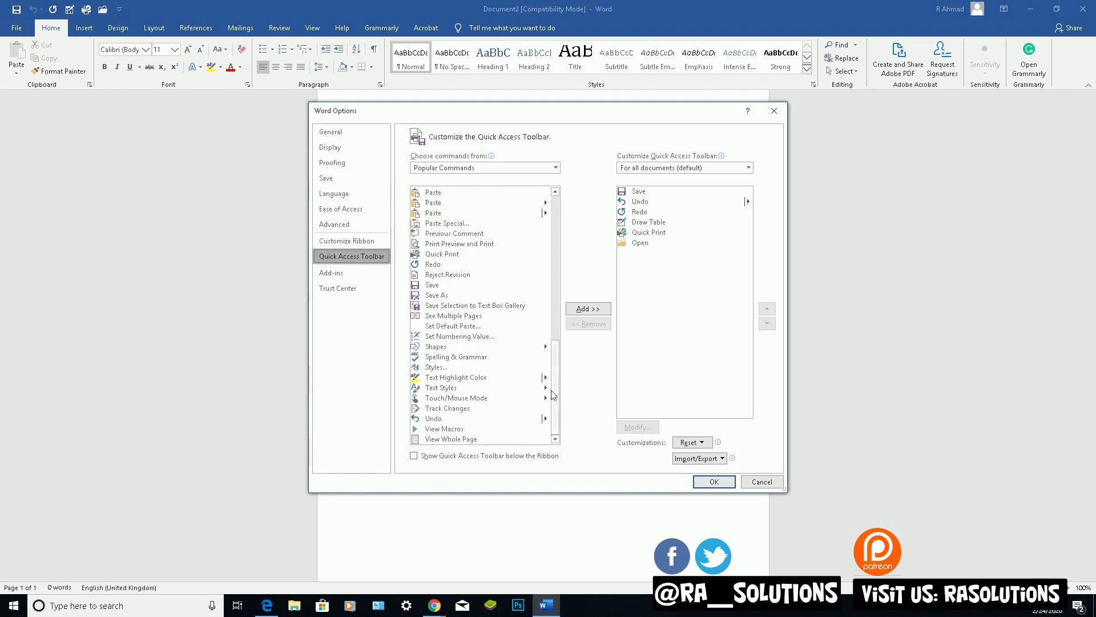
left_click(443, 347)
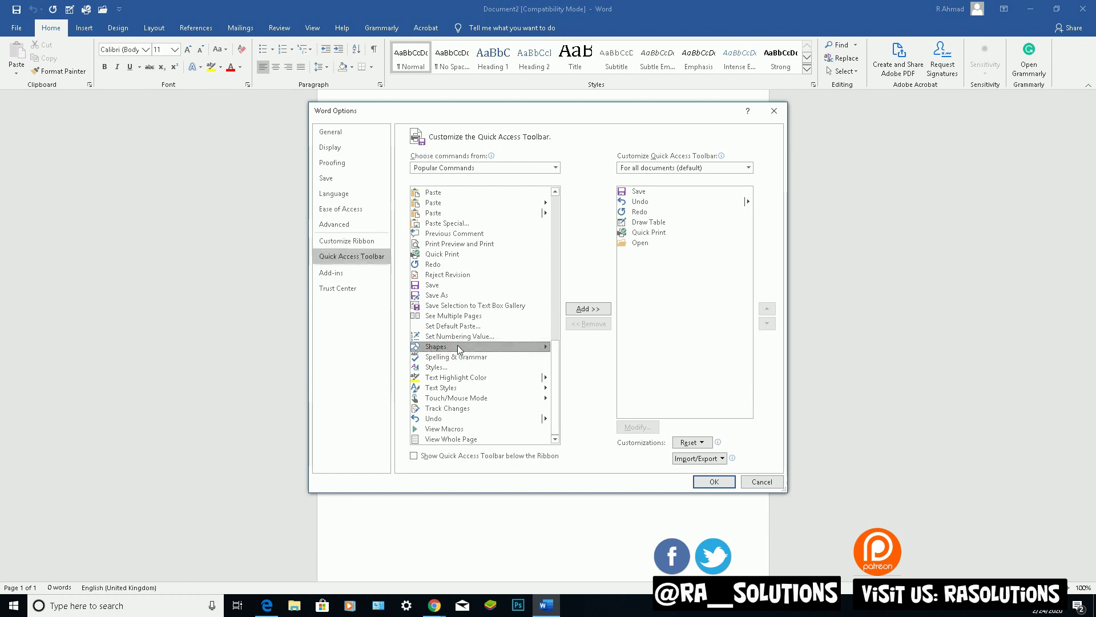
double_click(459, 350)
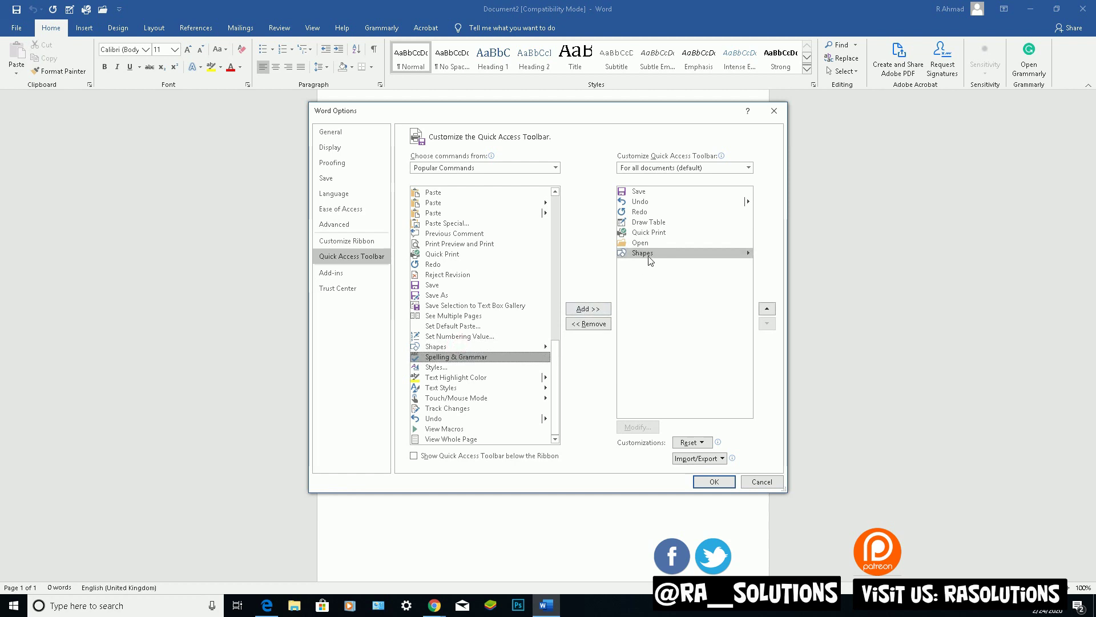
left_click(713, 482)
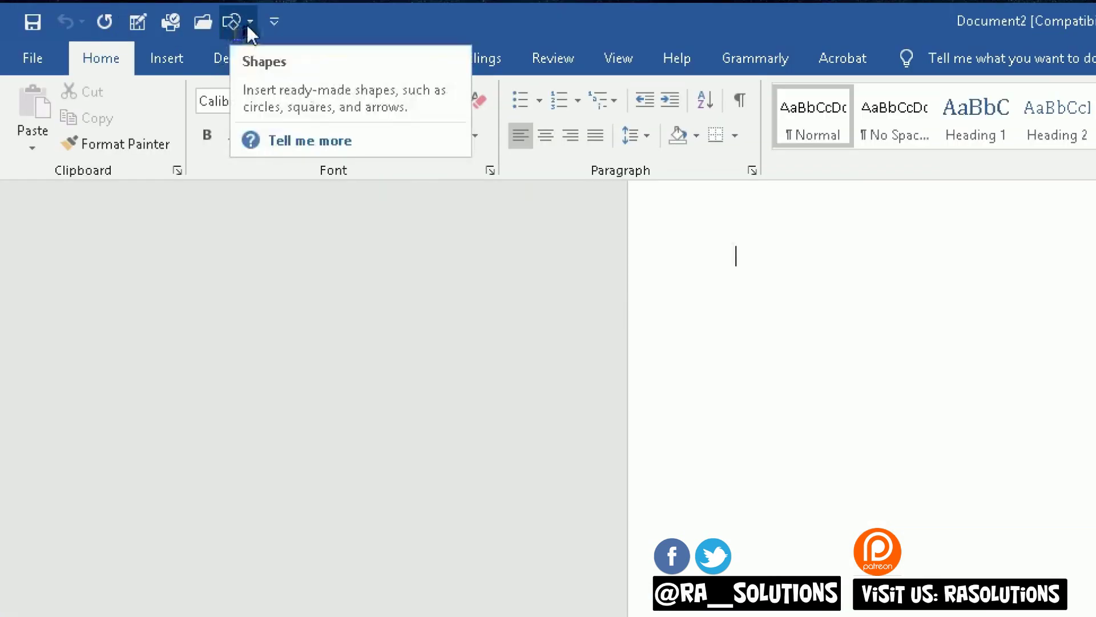
Test the new Shapes button's gallery, close it, and reshow the customisation list
left_click(248, 25)
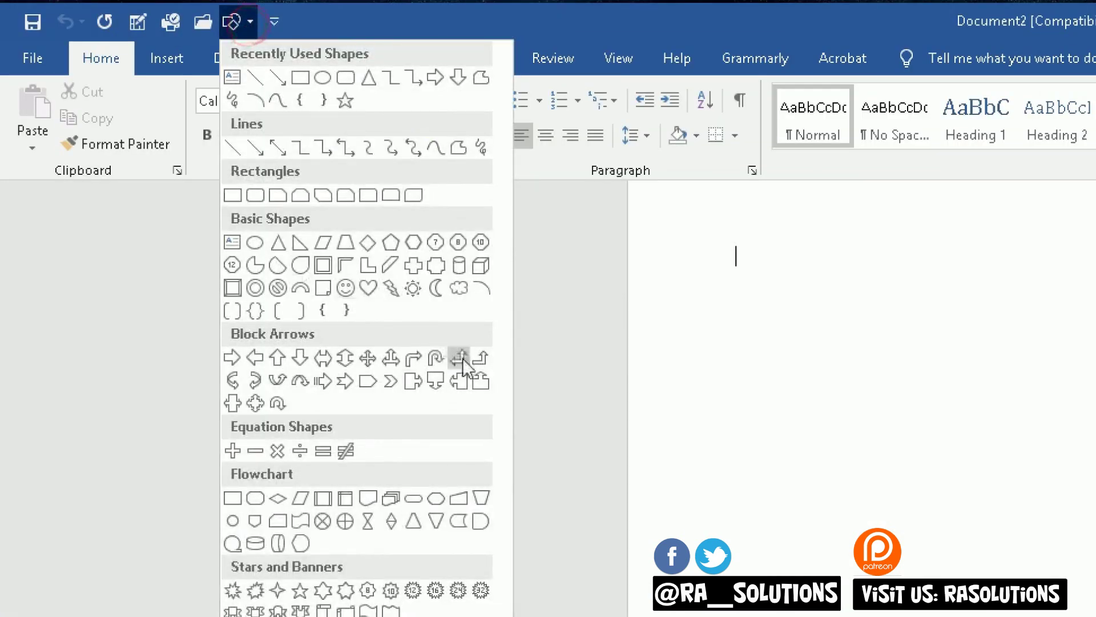
left_click(604, 426)
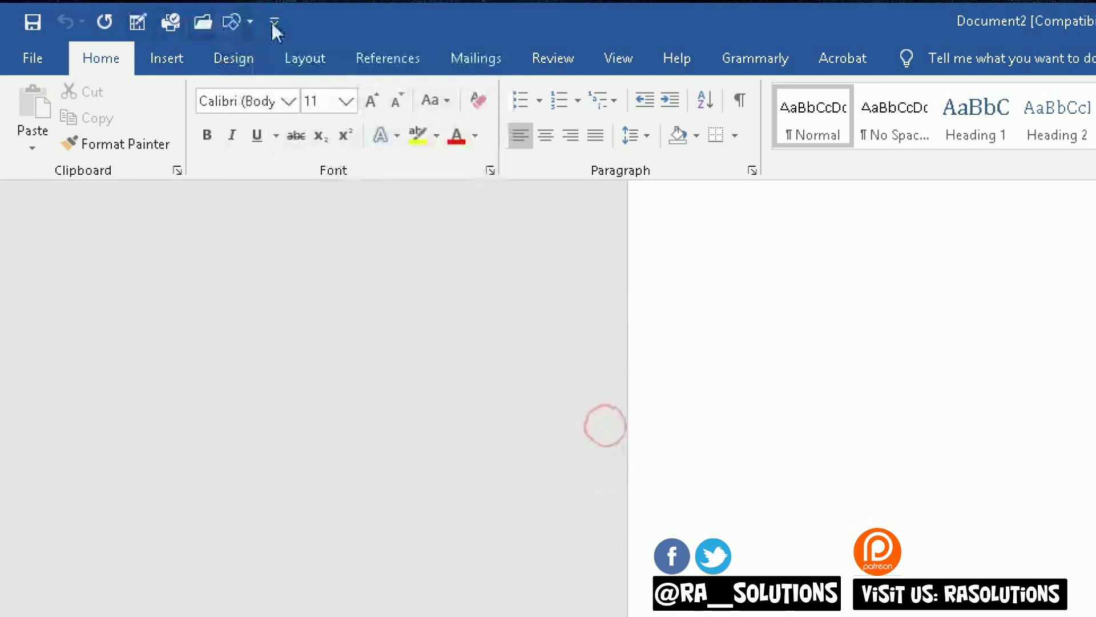
left_click(274, 22)
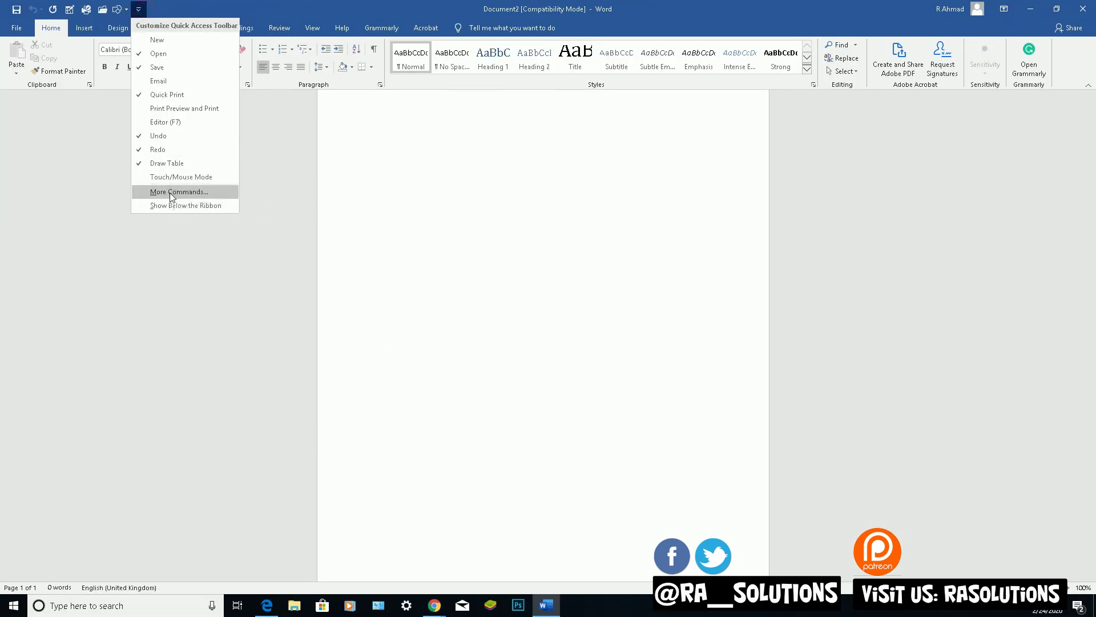
left_click(336, 384)
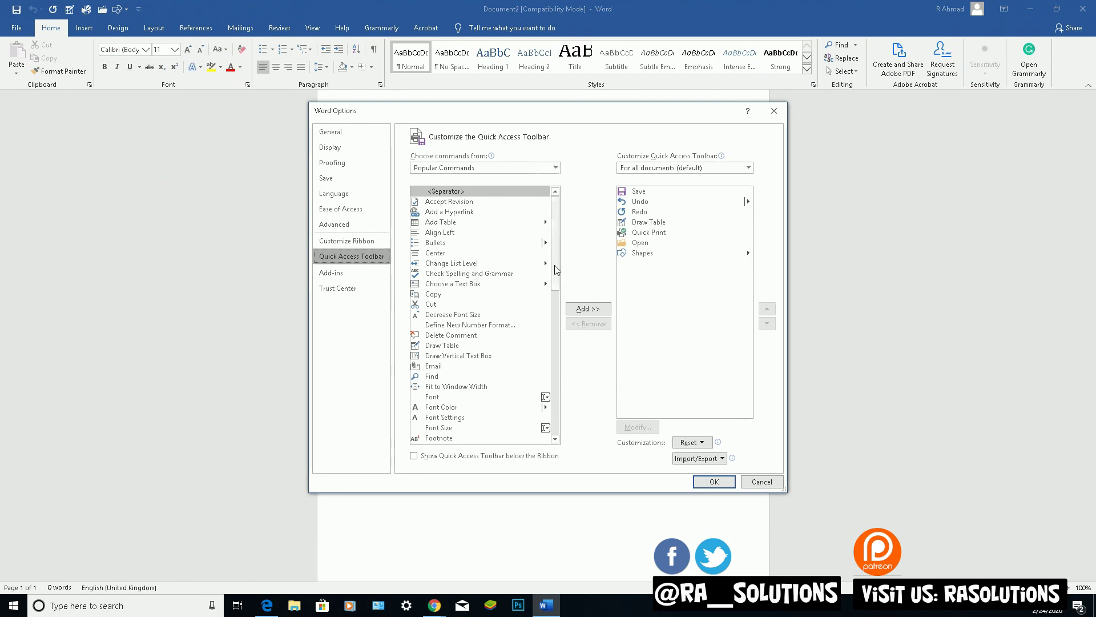
scroll(545, 228, "down", 10)
scroll(545, 217, "up", 10)
left_click(556, 168)
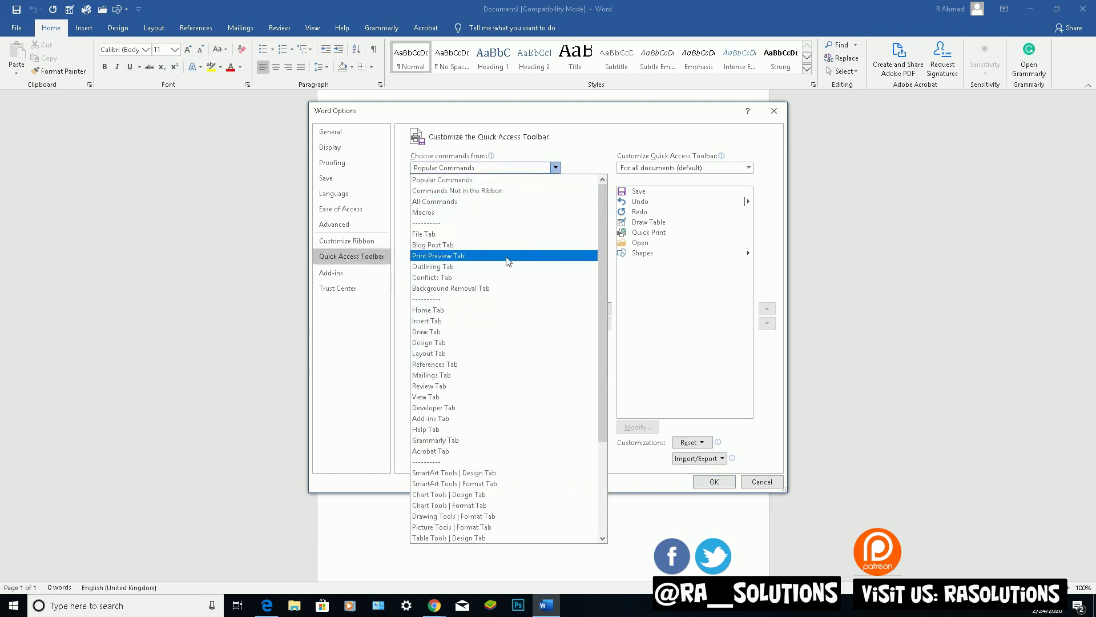
scroll(505, 257, "down", 2)
scroll(503, 263, "down", 2)
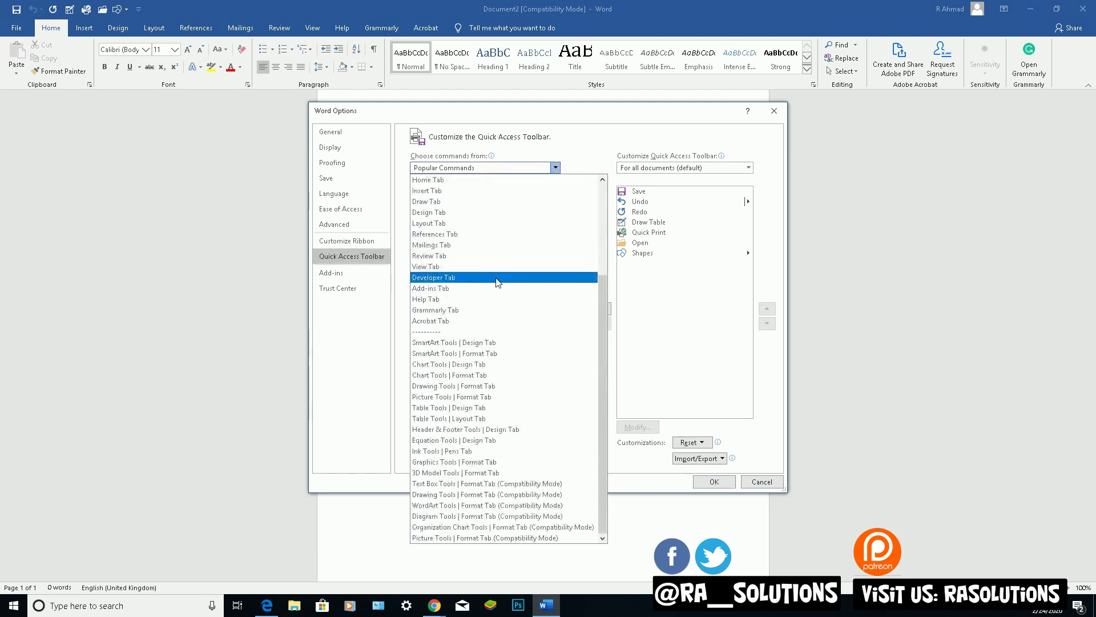
scroll(497, 283, "up", 4)
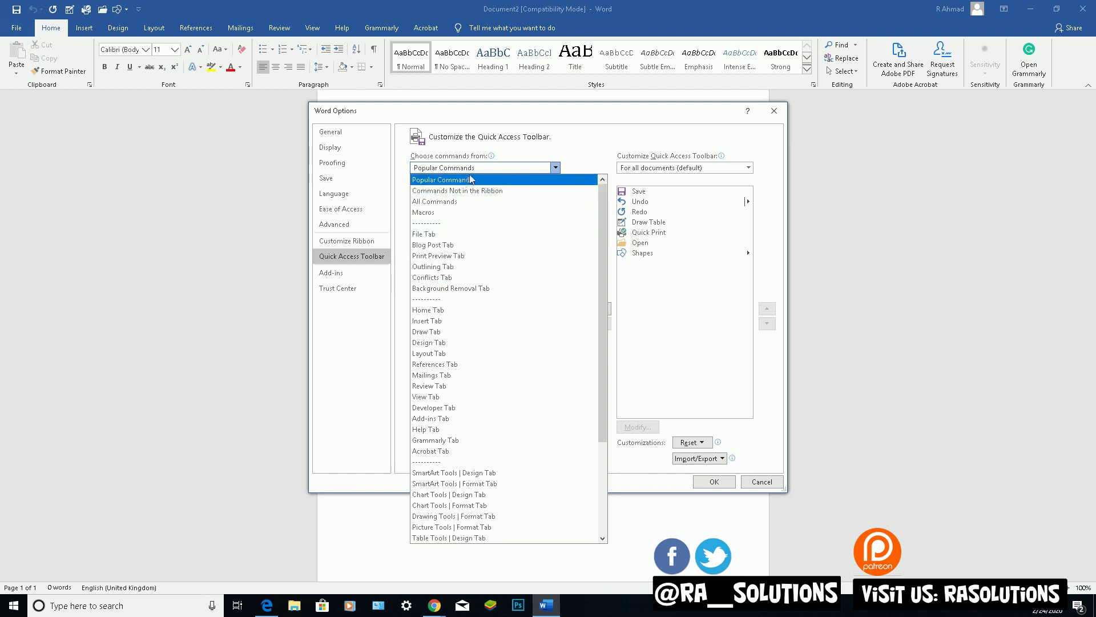
left_click(455, 207)
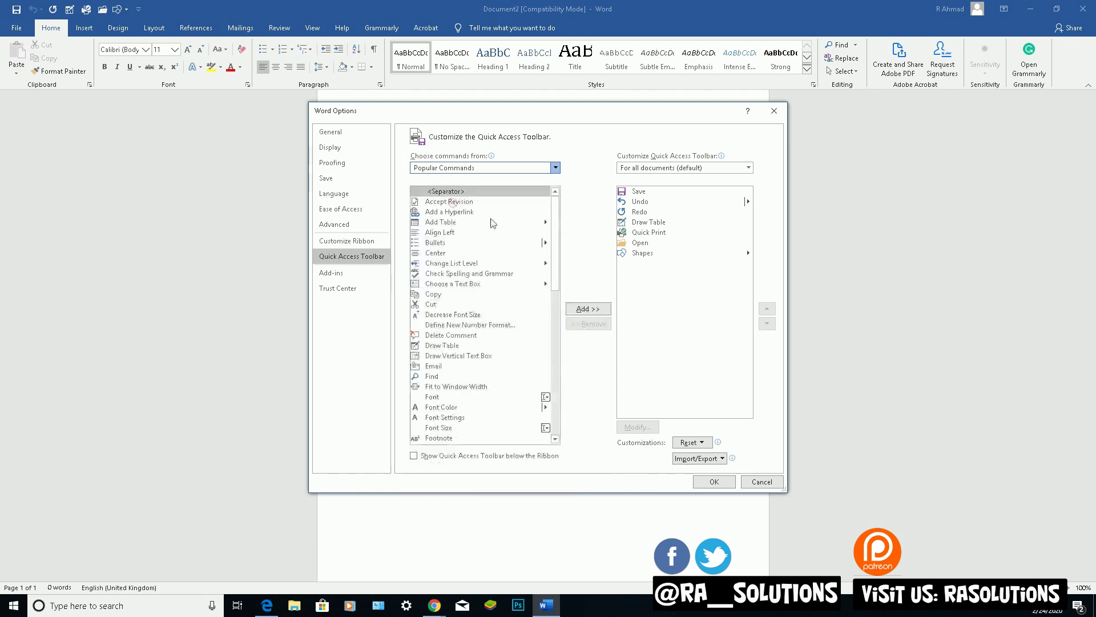
left_click(555, 233)
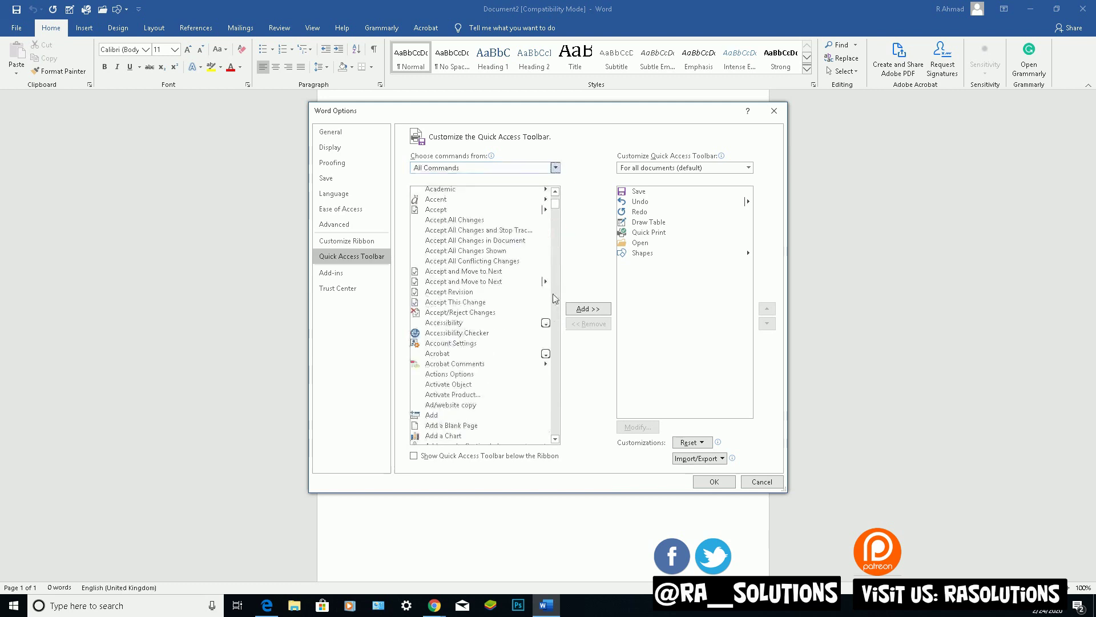
mouse_move(558, 208)
left_mouse_down()
mouse_move(547, 435)
mouse_move(543, 204)
left_mouse_up()
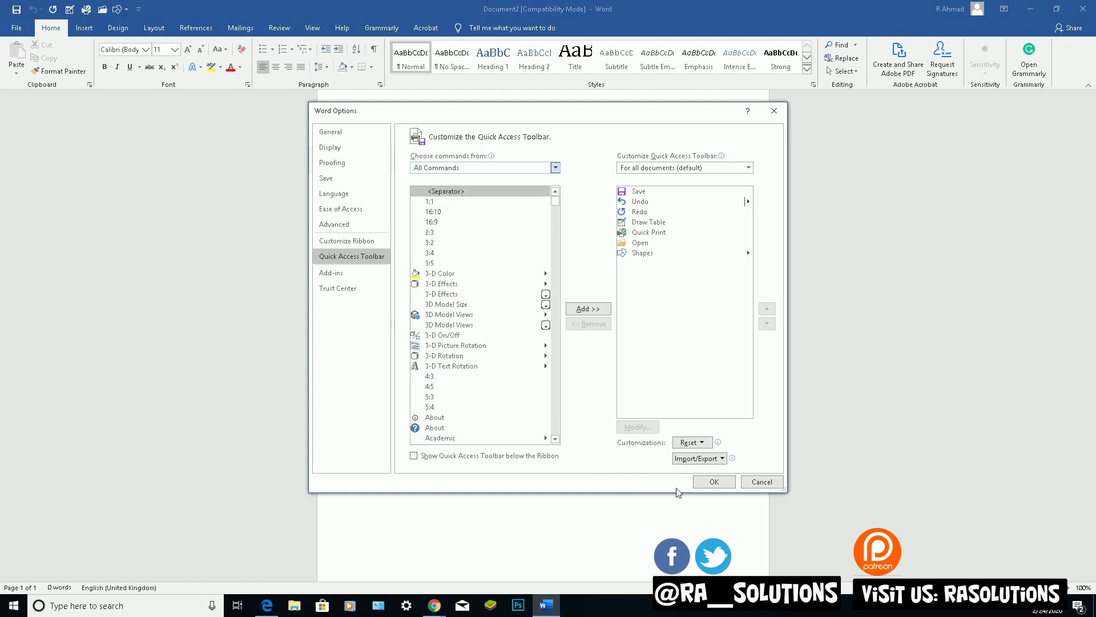
left_click(761, 482)
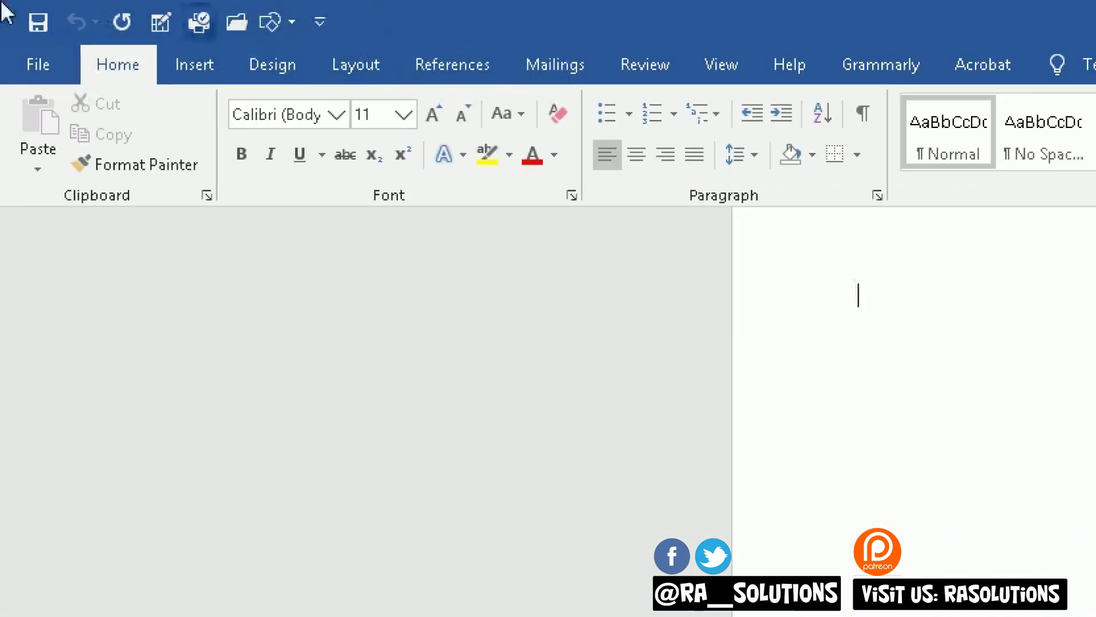
left_click(323, 22)
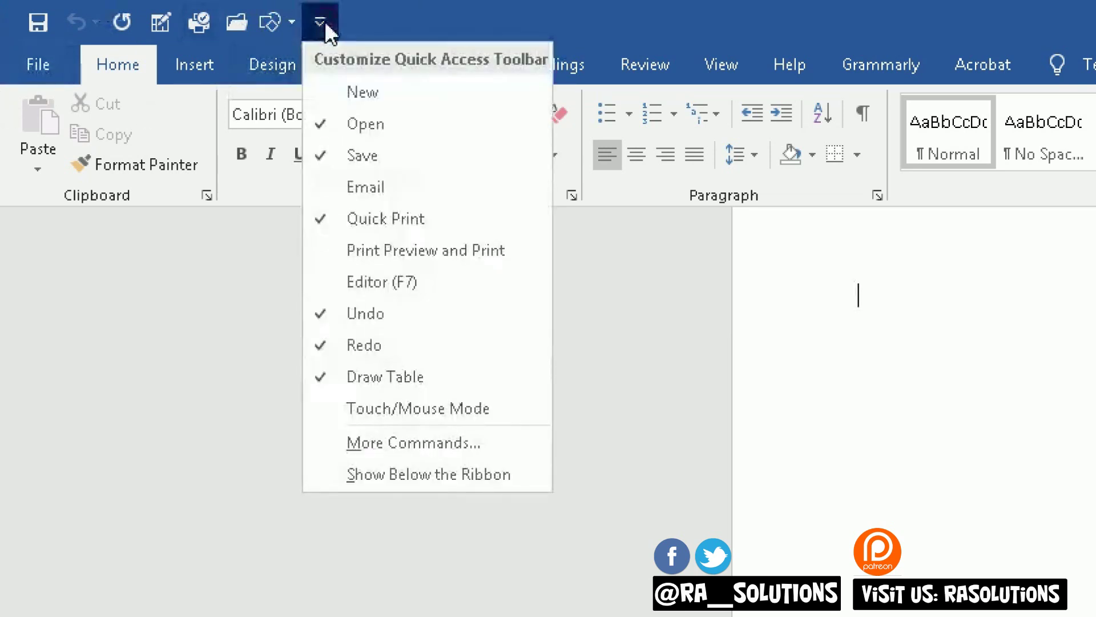
left_click(361, 475)
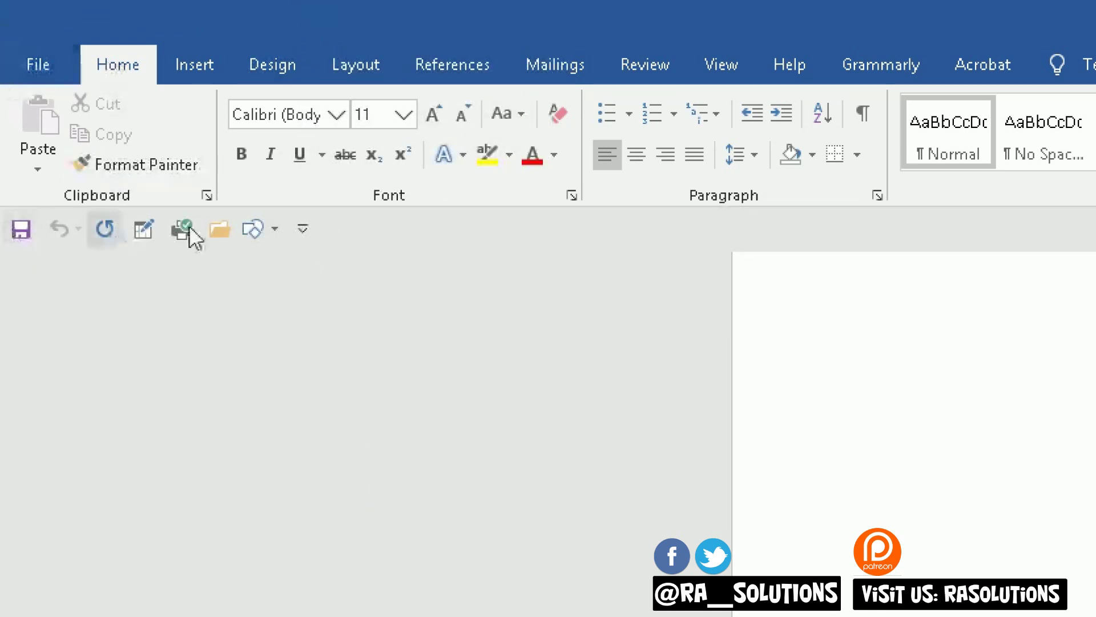
left_click(302, 231)
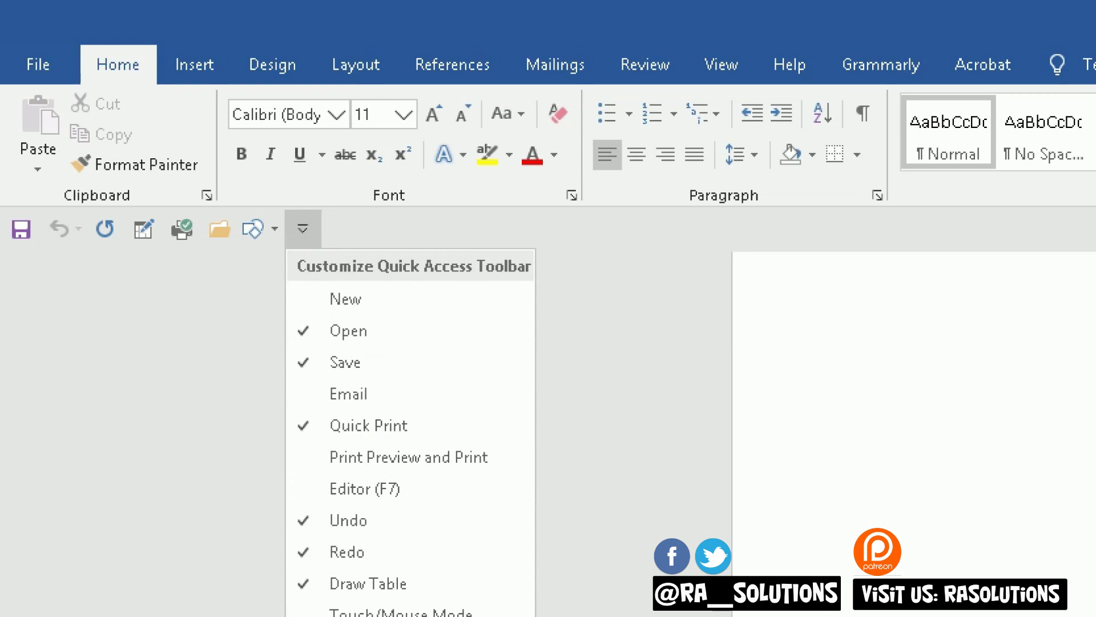
key("s")
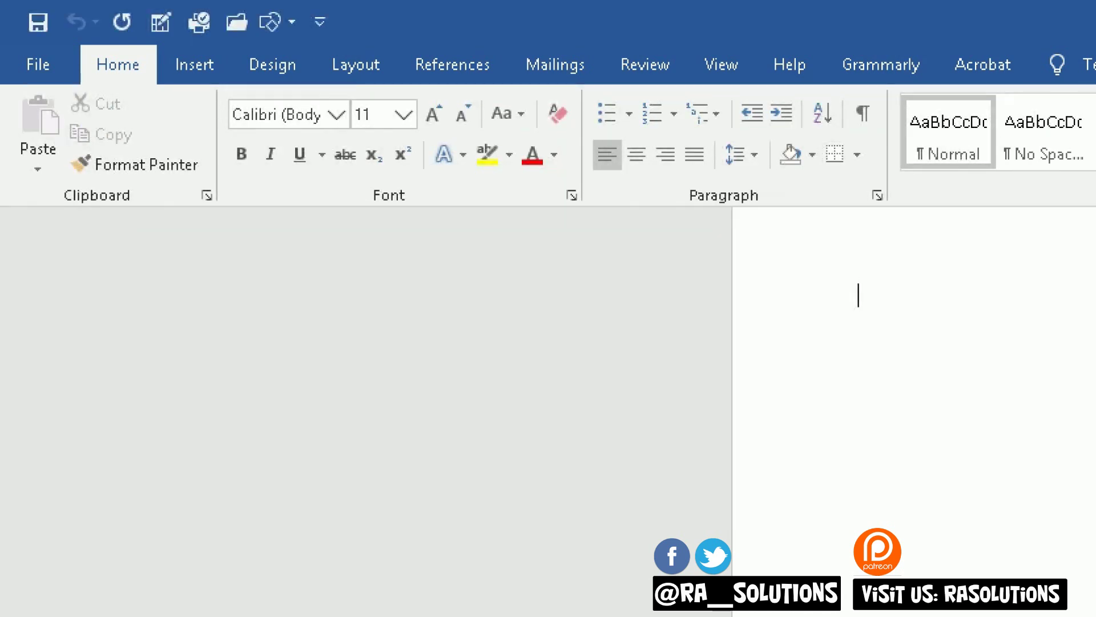